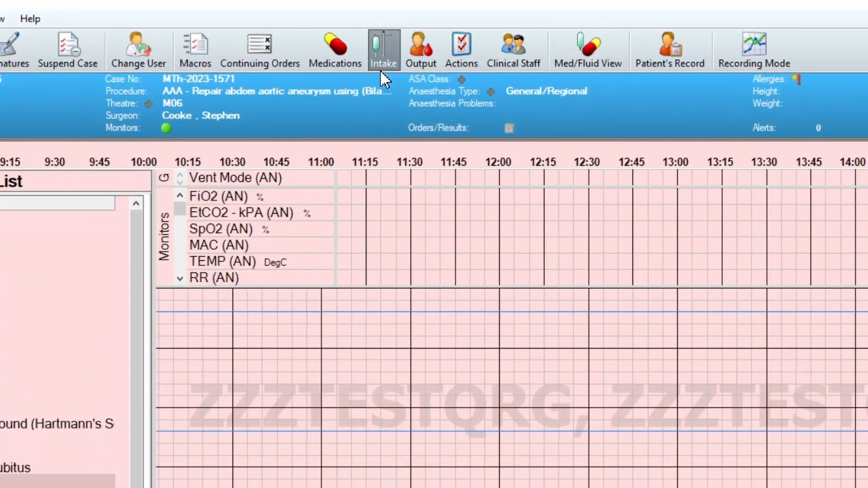
Step: Add a Sodium lactate compound (Hartmann's Solution) infusion 1litre bags intake with a volume rate of 50 mL/hour
left_click(382, 63)
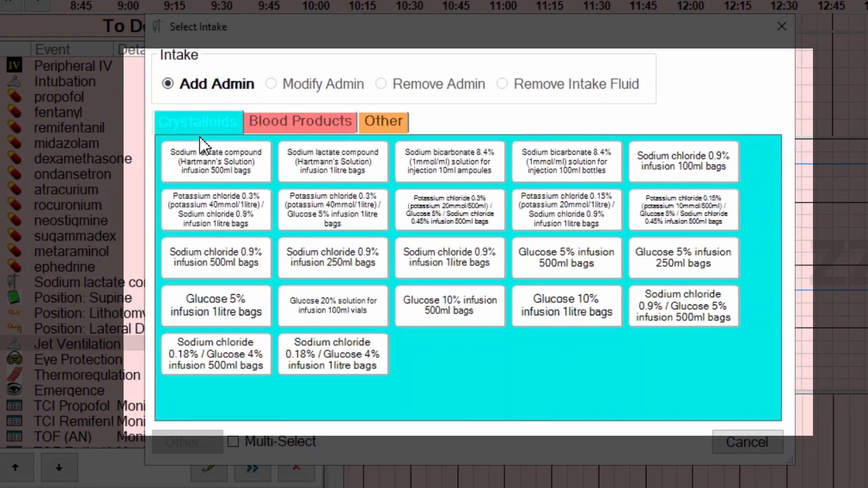
left_click(417, 210)
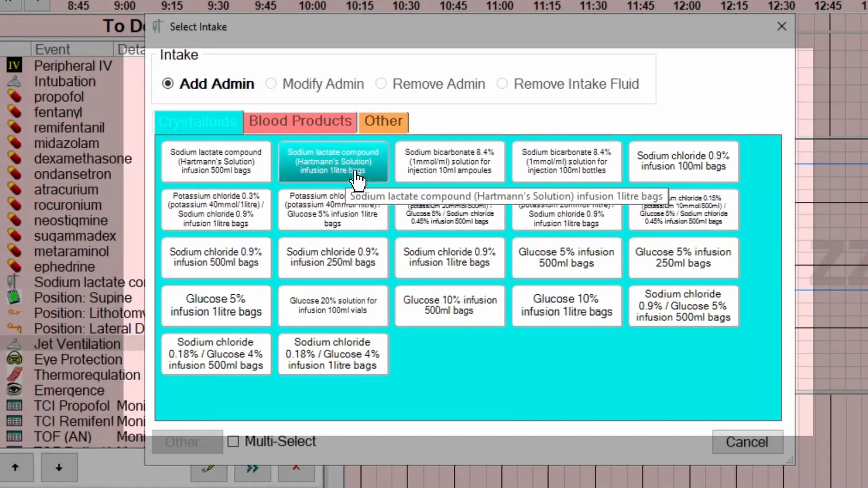
left_click(357, 181)
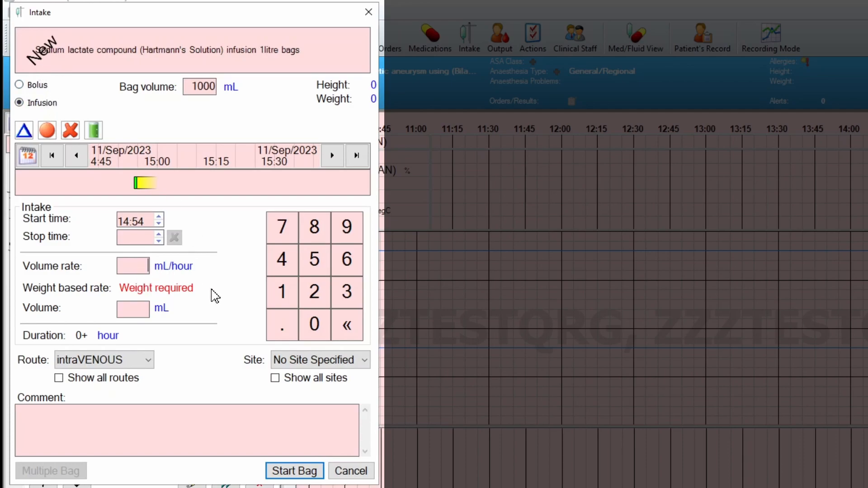
type("50")
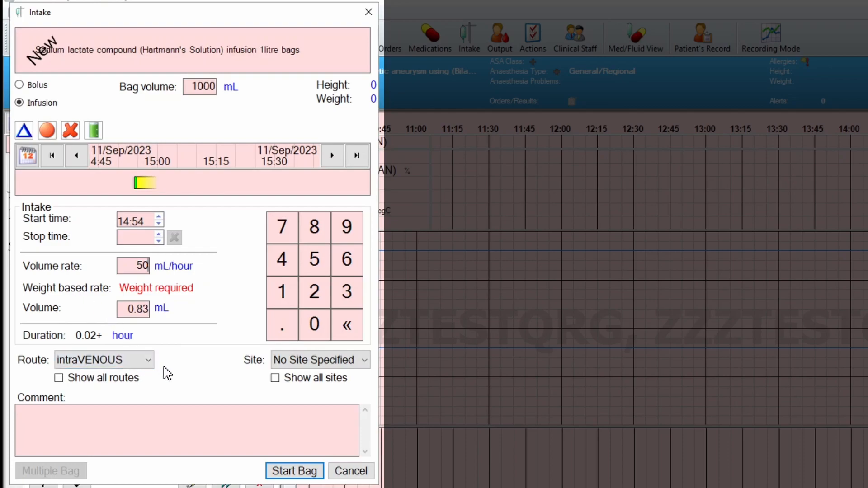
left_click(346, 365)
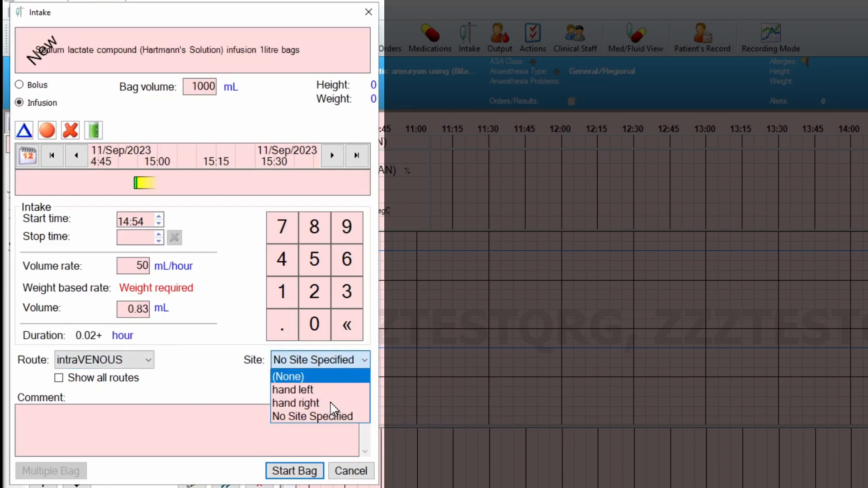
left_click(346, 367)
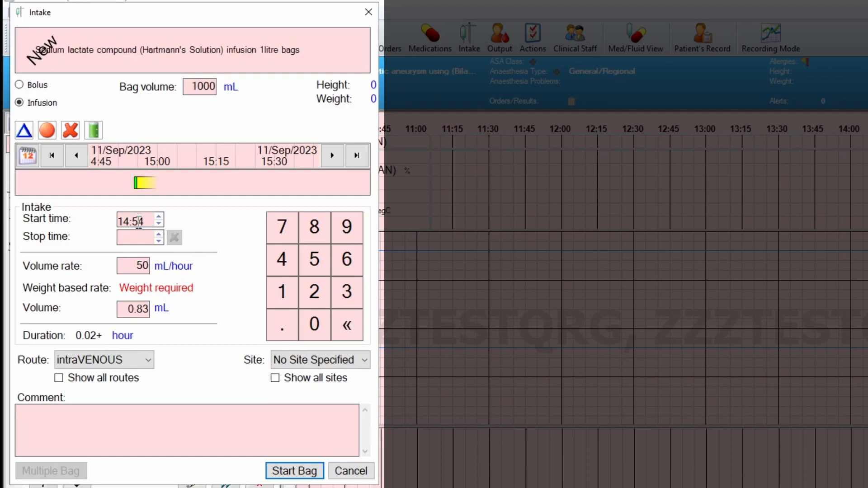
Step: Set the infusion's start time to 14:49 and start the bag
left_click(158, 223)
left_click(159, 217)
left_click(158, 223)
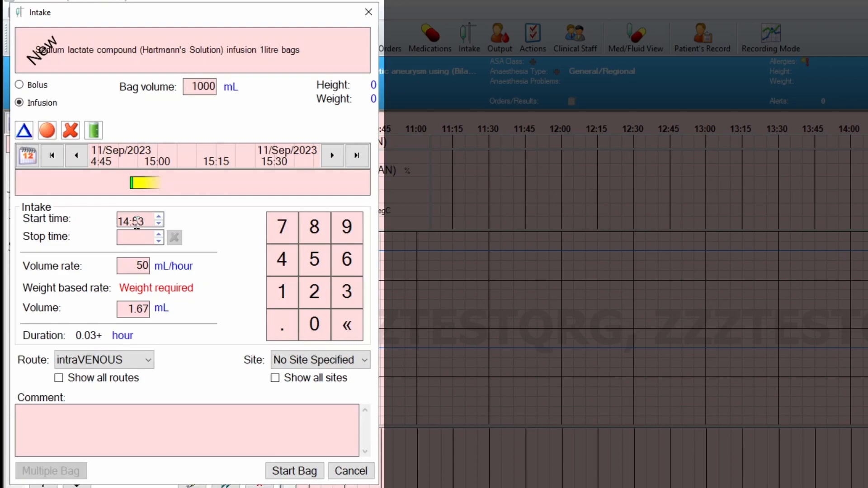
left_click(136, 221)
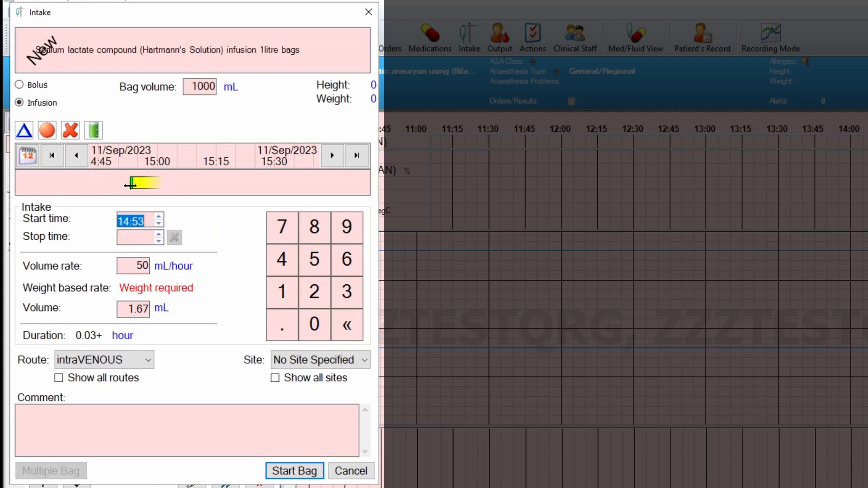
mouse_move(130, 185)
left_mouse_down()
mouse_move(118, 185)
mouse_move(139, 184)
mouse_move(115, 184)
left_mouse_up()
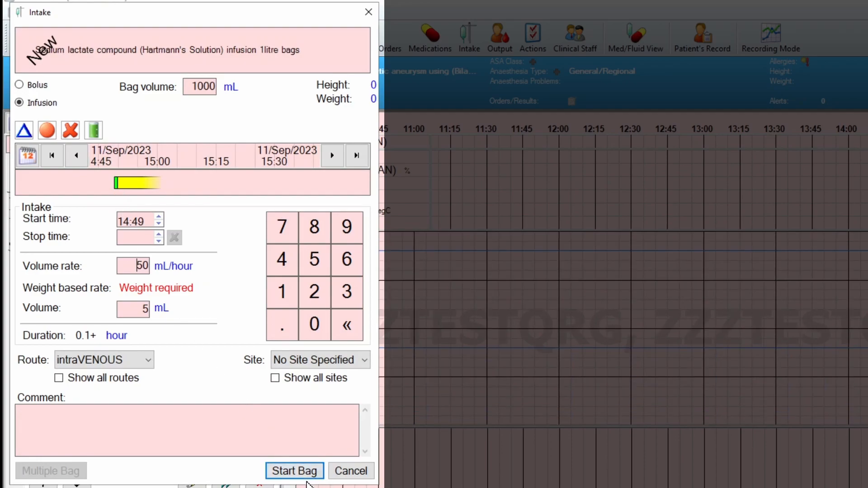
left_click(285, 469)
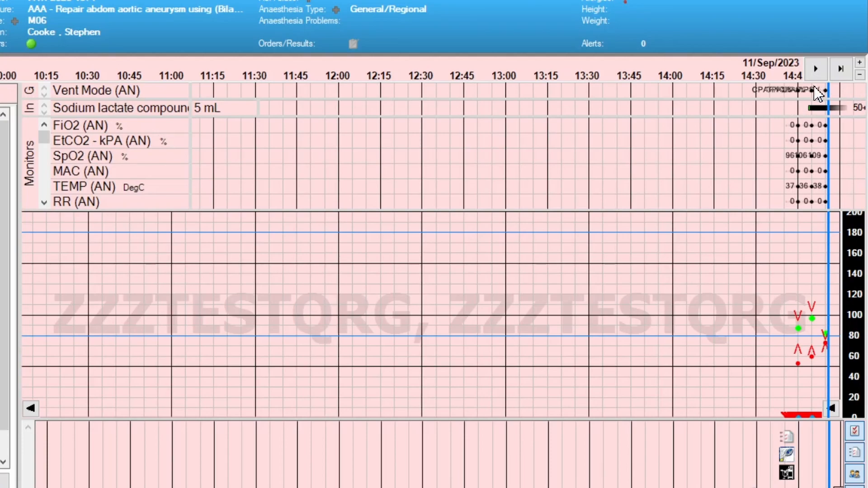
mouse_move(814, 87)
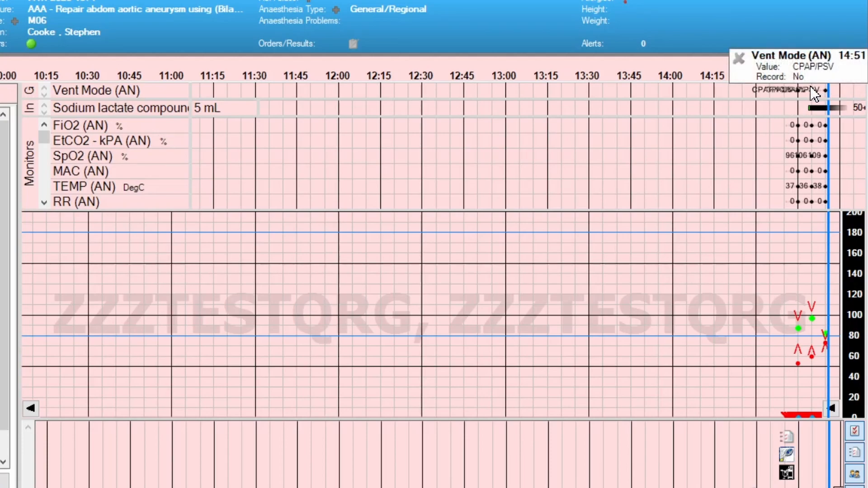
right_click(816, 116)
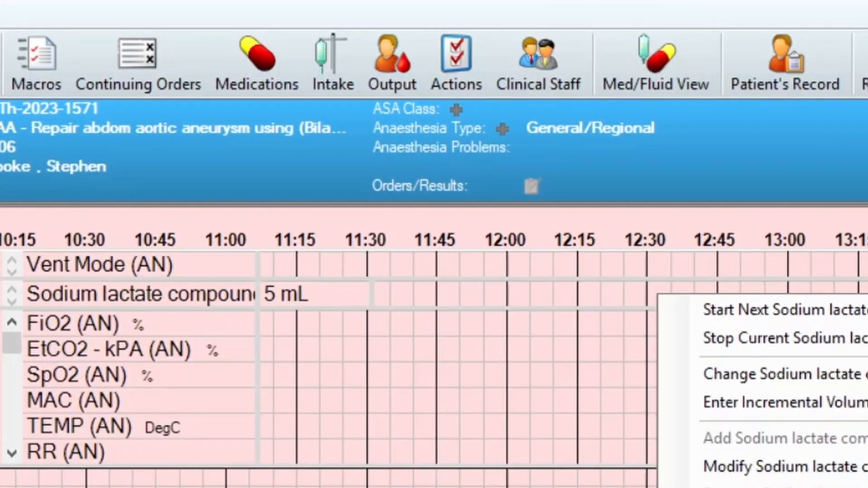
left_click(600, 249)
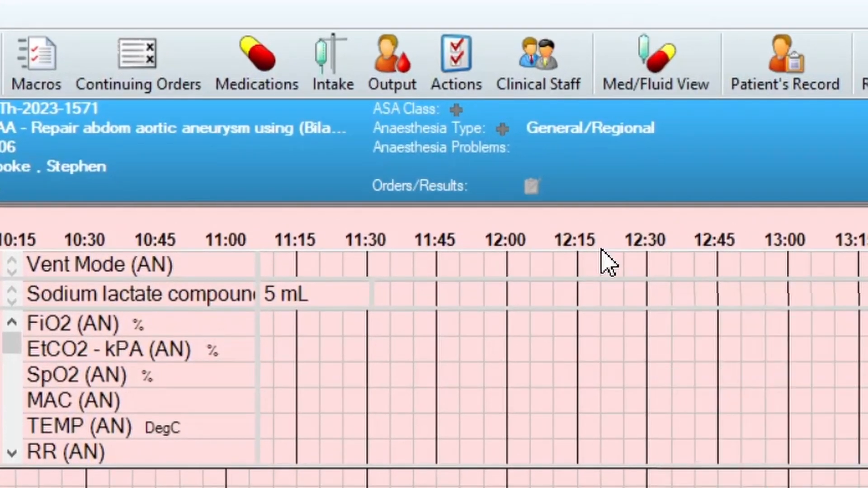
Step: Modify the current Hartmann's Solution infusion to a volume rate of 100 mL/hour and a start time of 14:52
left_click(331, 88)
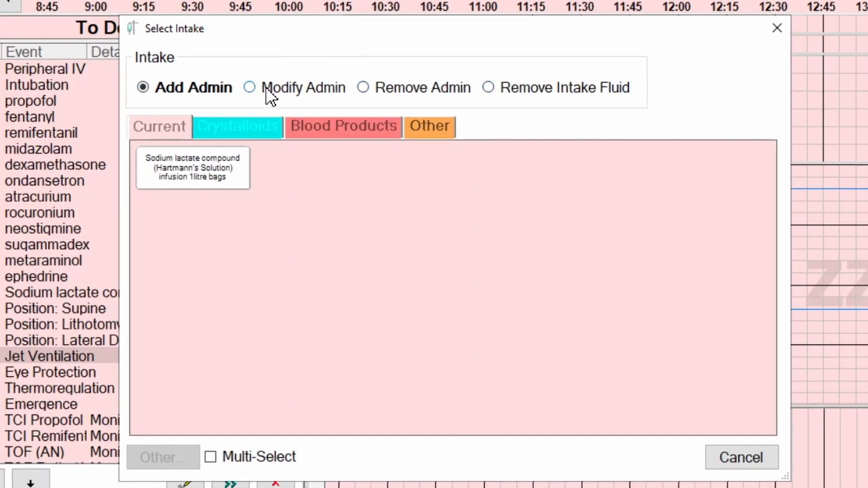
left_click(267, 92)
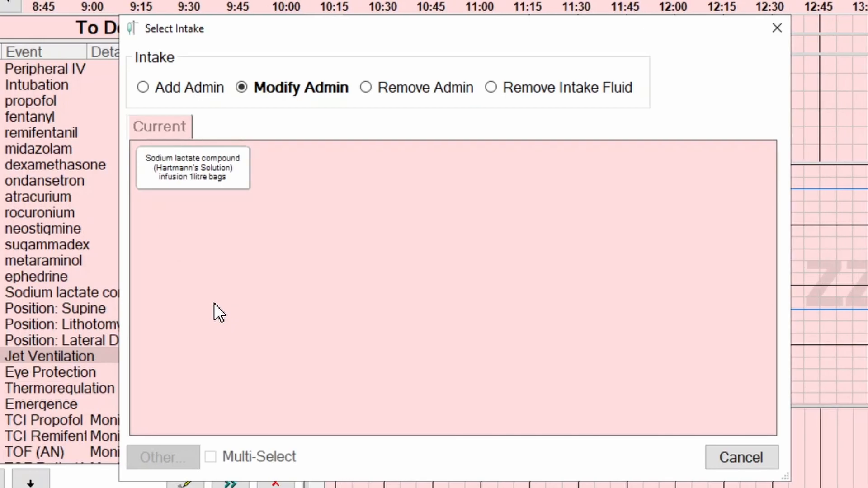
left_click(210, 178)
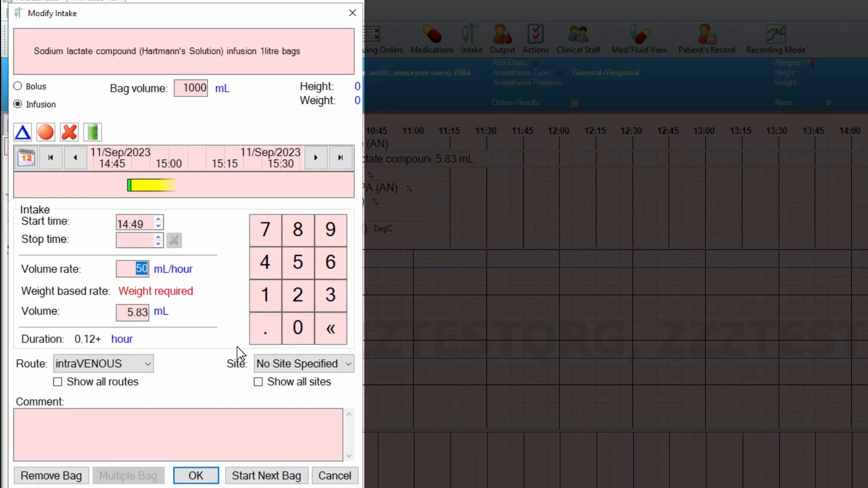
type("100")
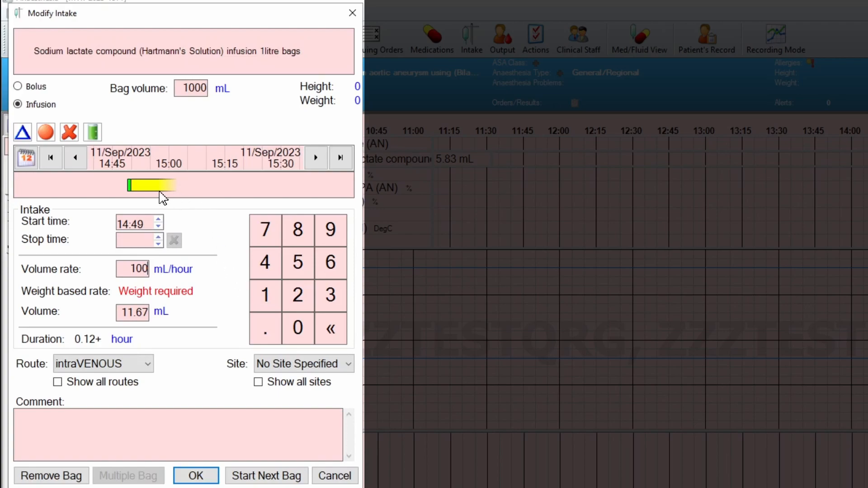
left_click_drag(133, 185, 138, 185)
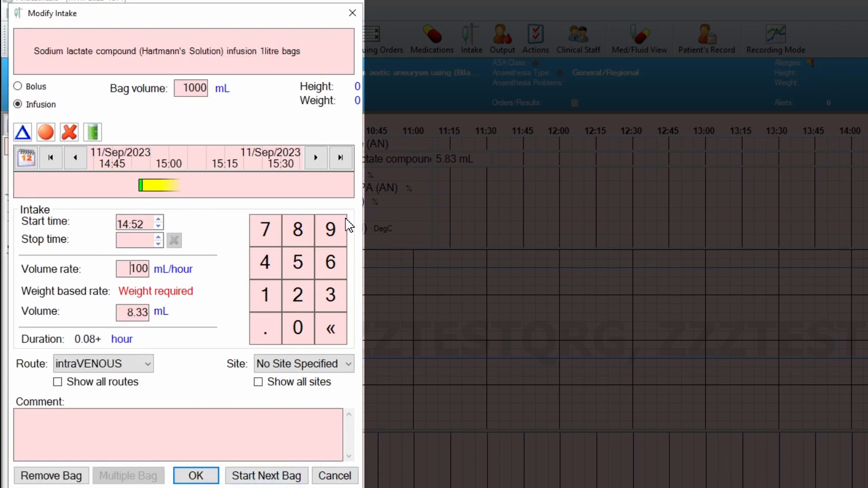
left_click(196, 476)
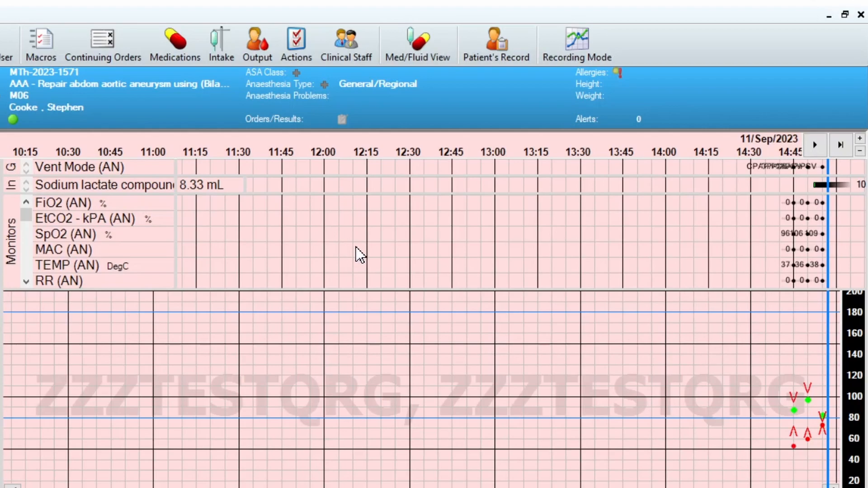
Step: Reopen the running Hartmann's Solution infusion for modification and set its stop time to 14:57
right_click(822, 188)
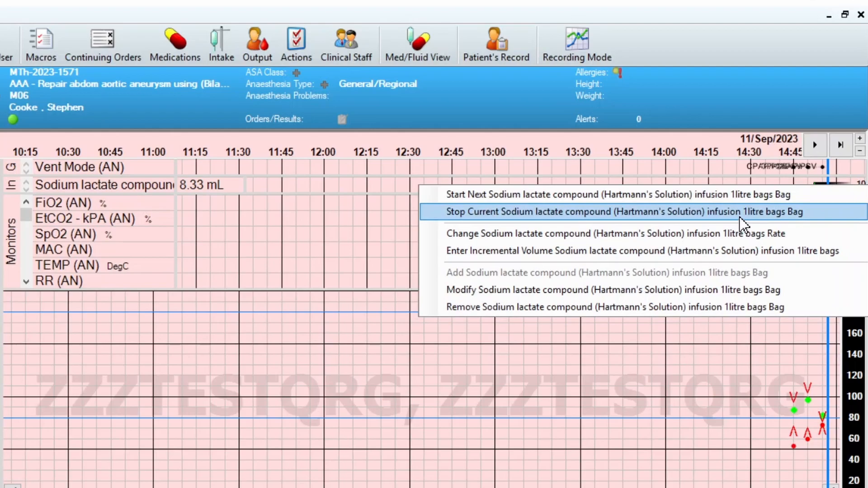
left_click(681, 46)
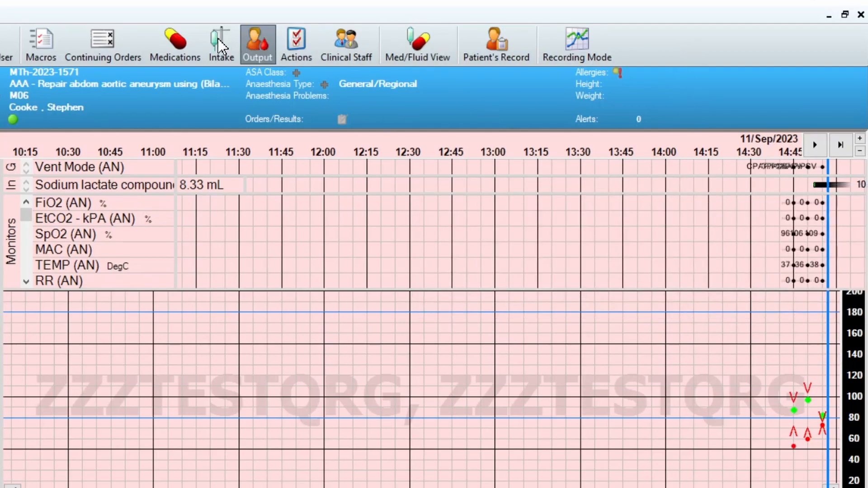
left_click(210, 50)
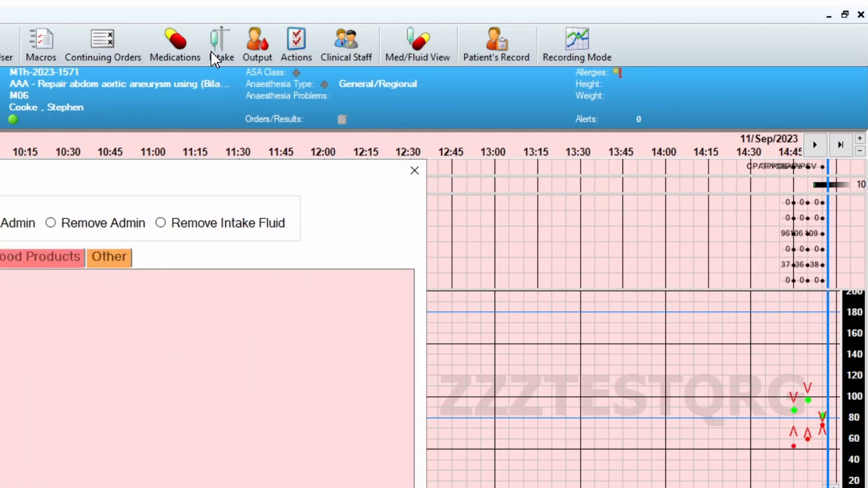
left_click(296, 82)
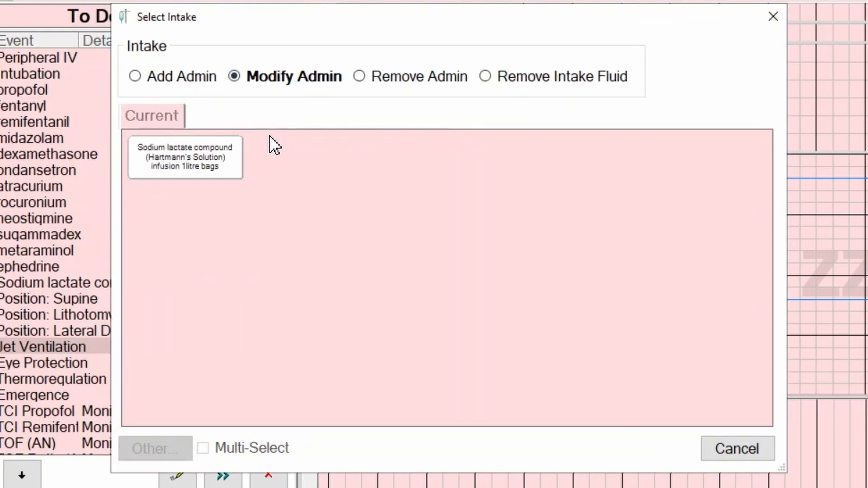
left_click(211, 175)
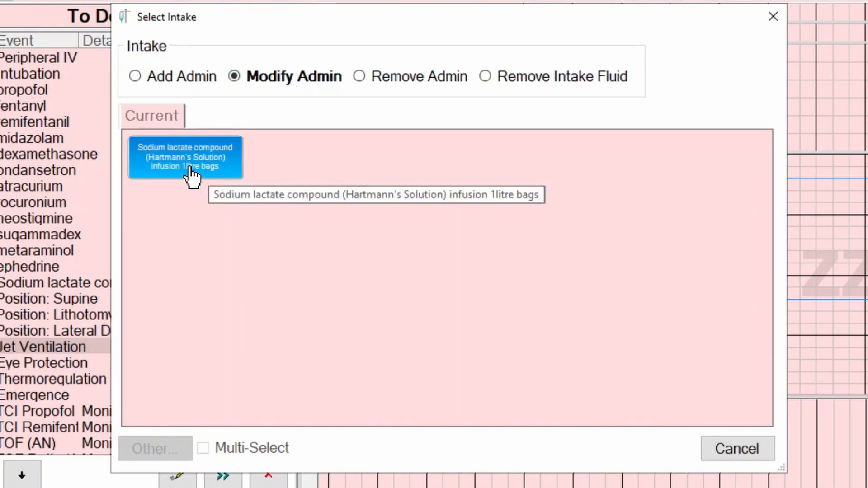
left_click(190, 174)
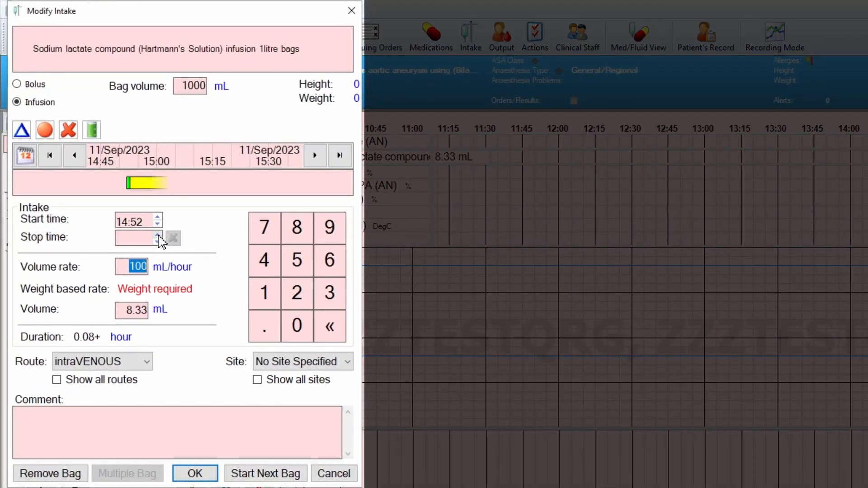
left_click(157, 236)
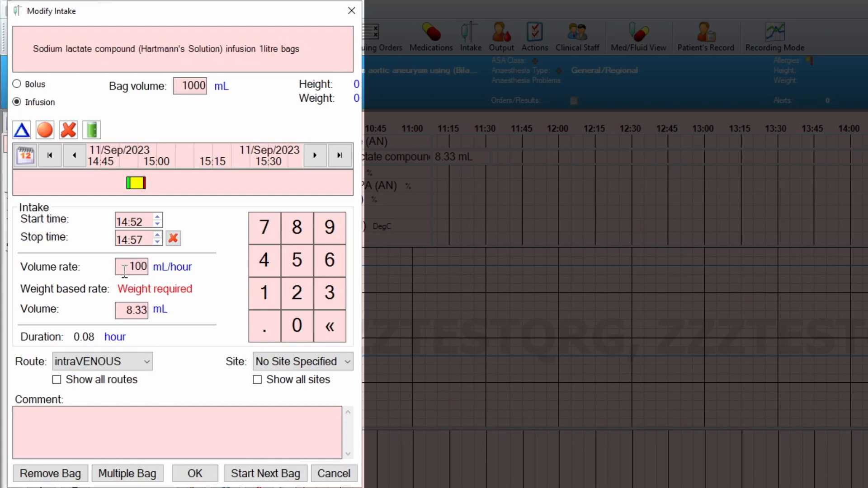
Step: Set the administered volume to 100 mL and save the intake, declining to raise the volume rate to match the bag volume
double_click(125, 311)
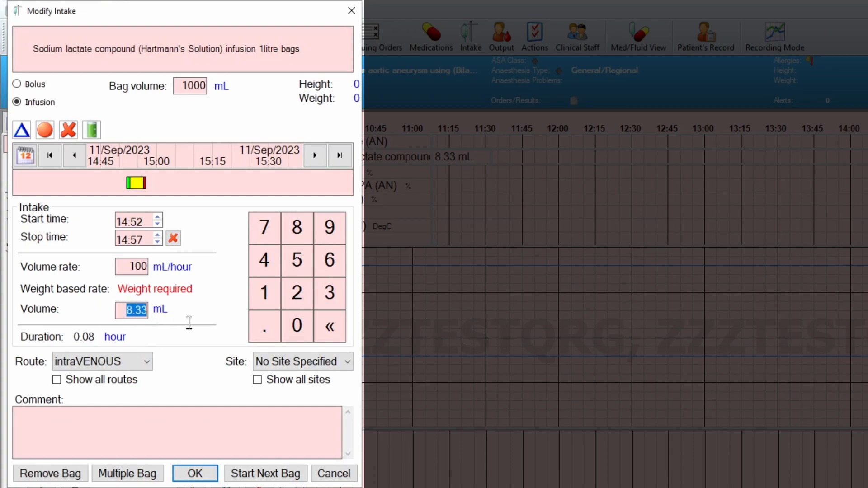
type("100")
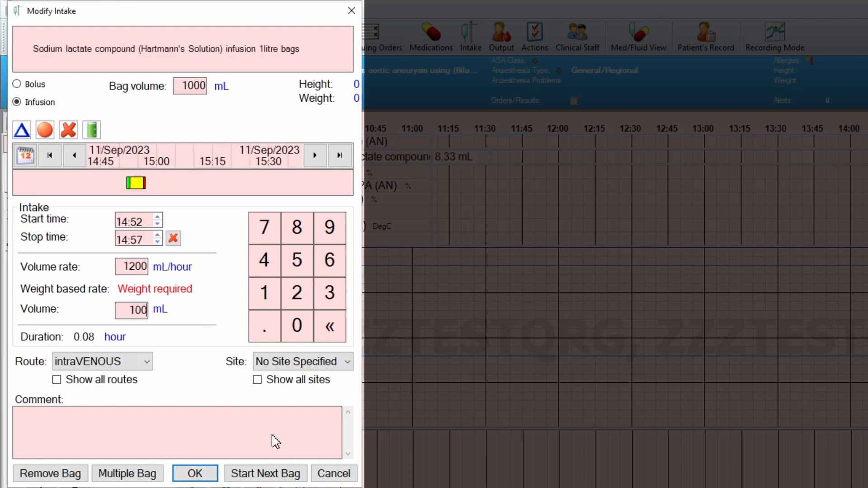
left_click(195, 474)
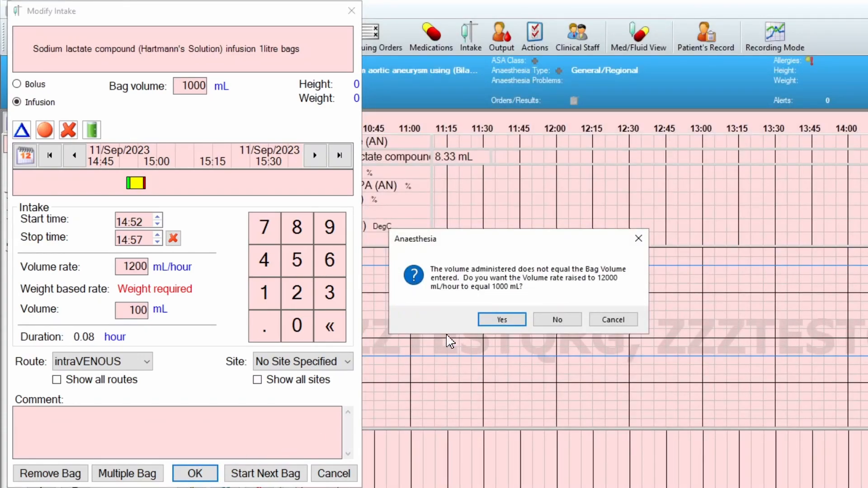
left_click(558, 320)
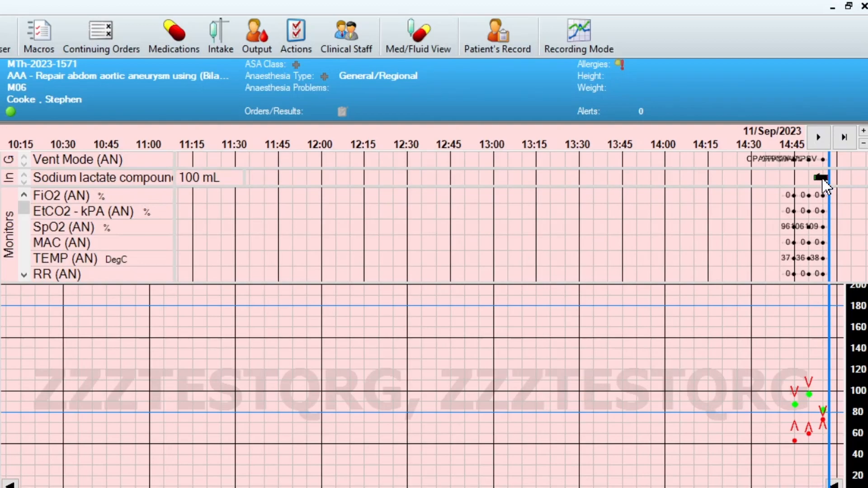
Step: Remove the Hartmann's Solution administration from the anaesthetic record using Remove Admin
mouse_move(820, 183)
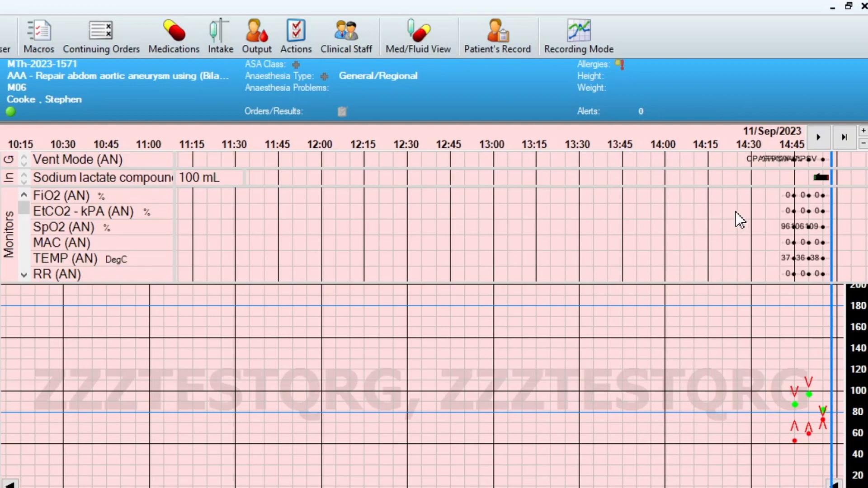
right_click(822, 185)
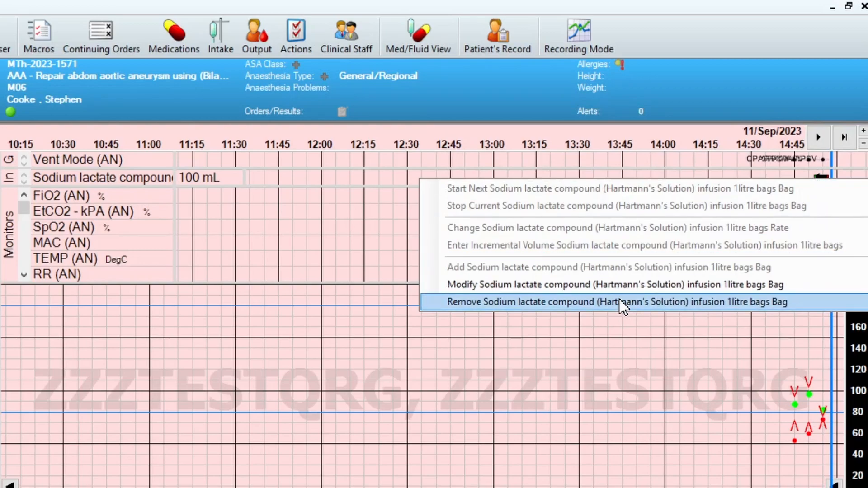
left_click(712, 28)
left_click(227, 42)
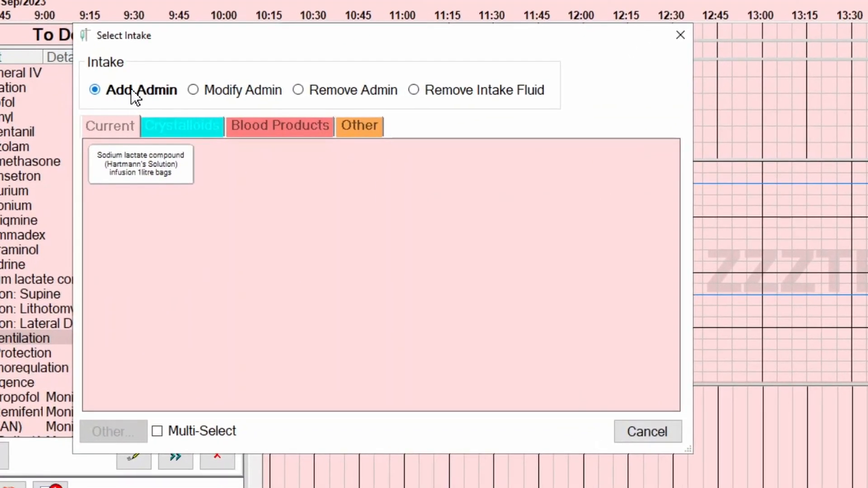
left_click(312, 93)
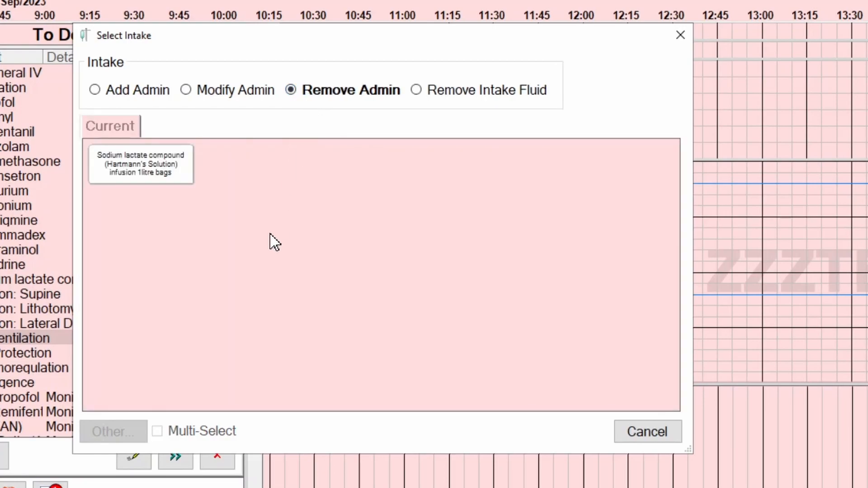
left_click(136, 187)
left_click(136, 181)
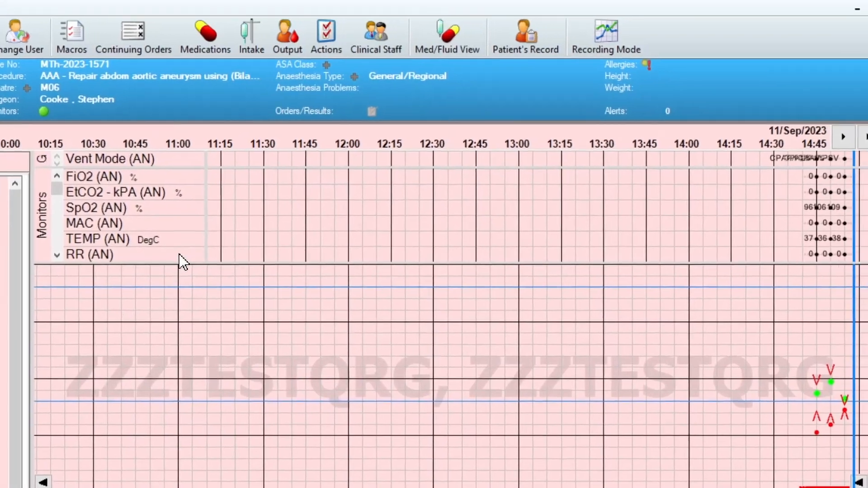